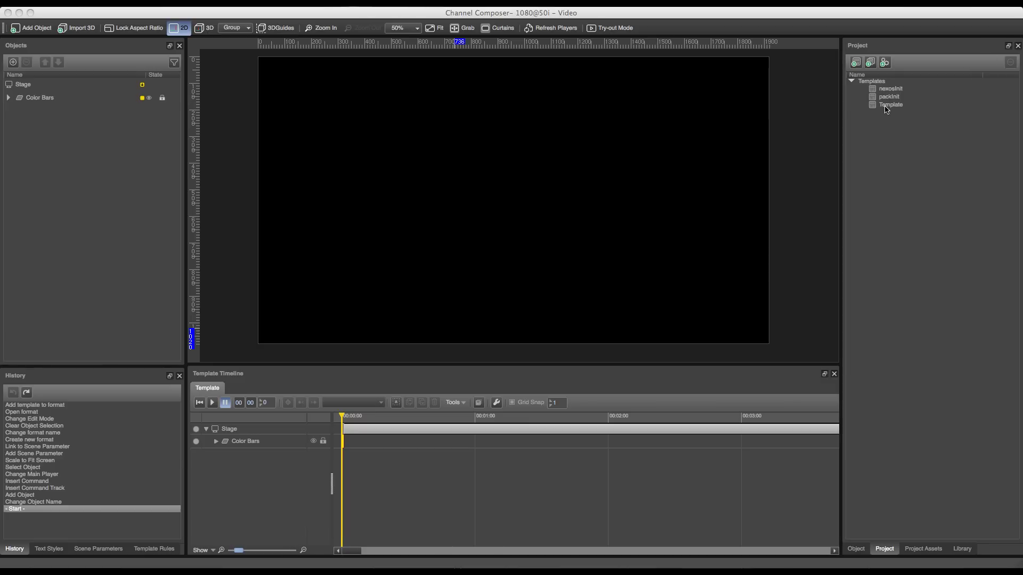
# Rename the default Template in the Project panel to 'HD Play Clip'.
pyautogui.rightClick(887, 110)
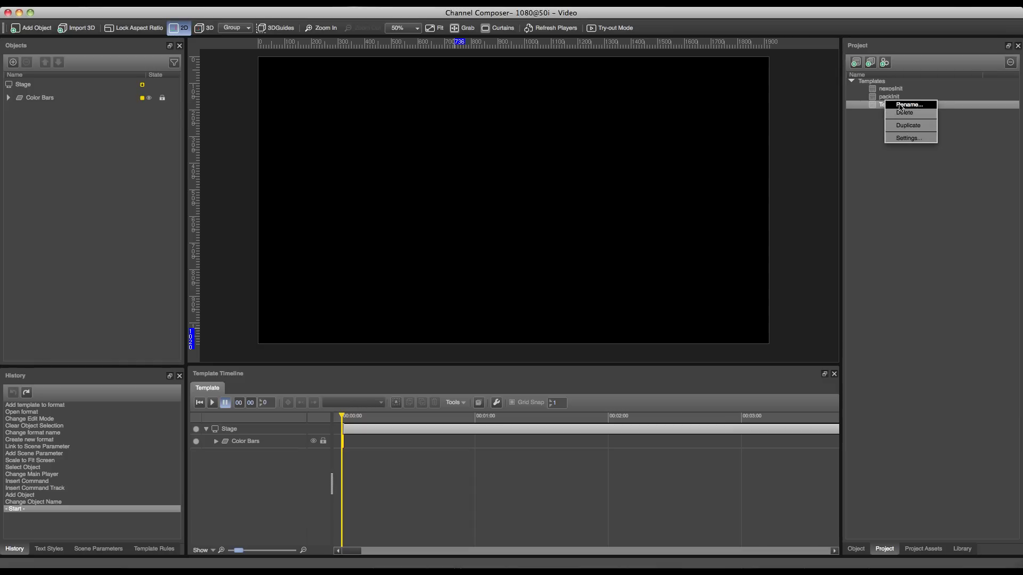
pyautogui.click(906, 105)
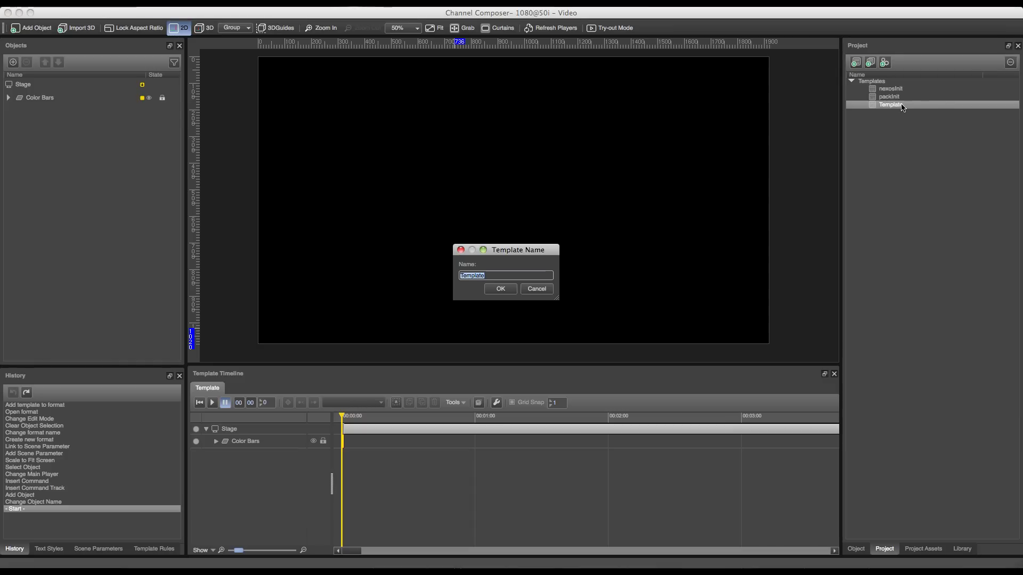
pyautogui.write('HD Play Clip')
pyautogui.press('Return')
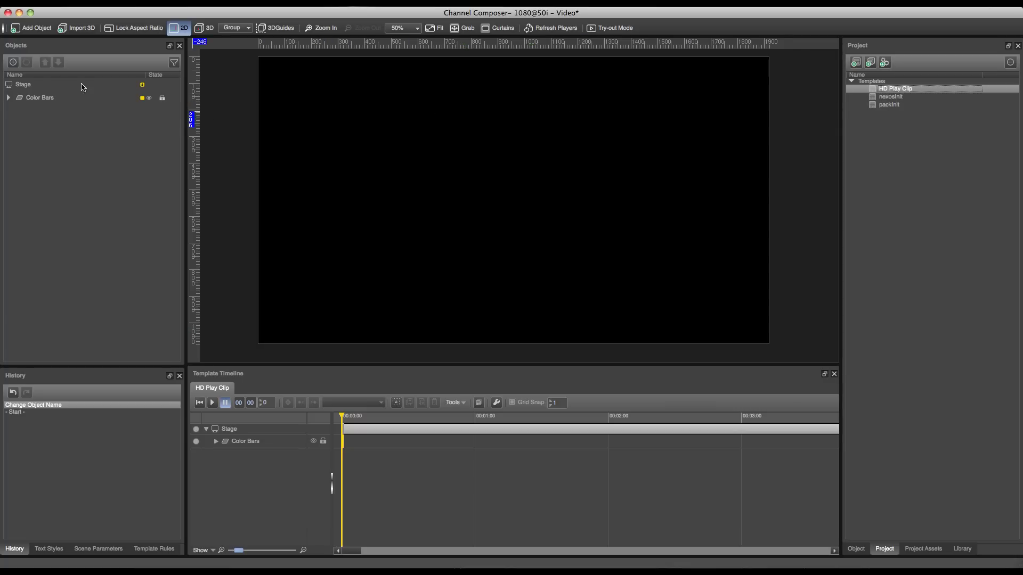
# Browse the object categories, then add a plain Clip object above Color Bars.
pyautogui.click(31, 33)
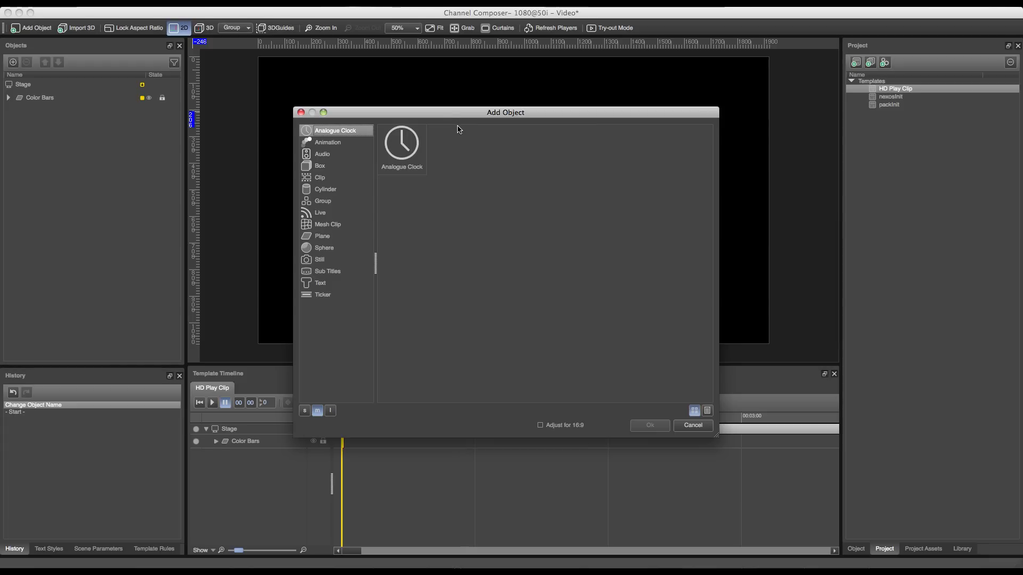
pyautogui.click(329, 143)
pyautogui.click(330, 154)
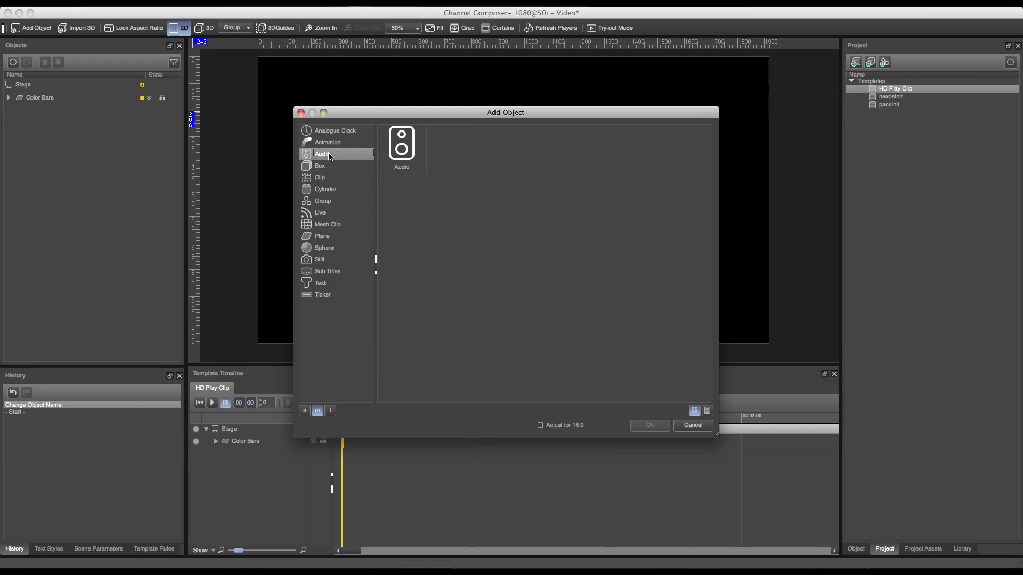
pyautogui.click(332, 182)
pyautogui.click(334, 218)
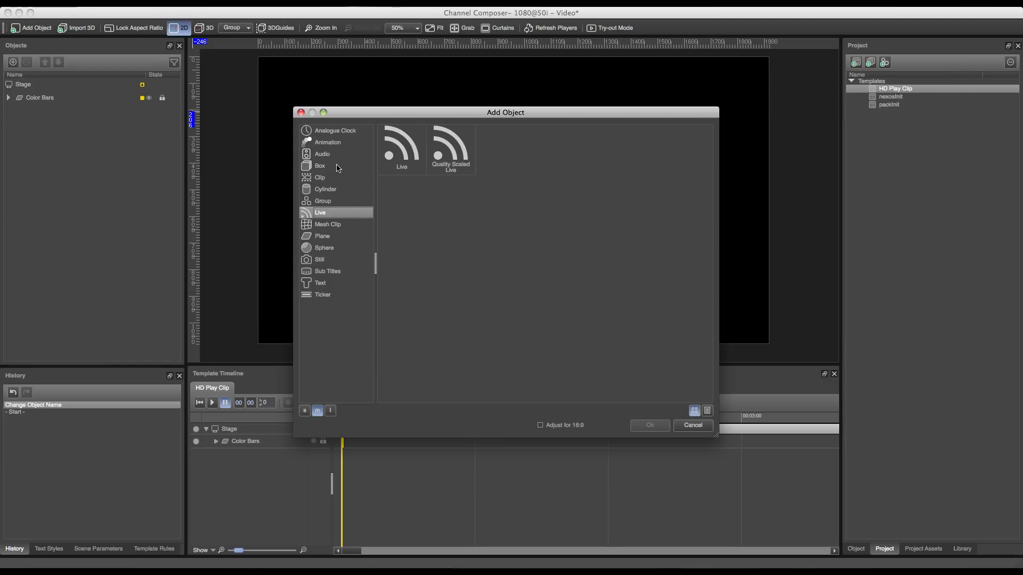
pyautogui.click(353, 166)
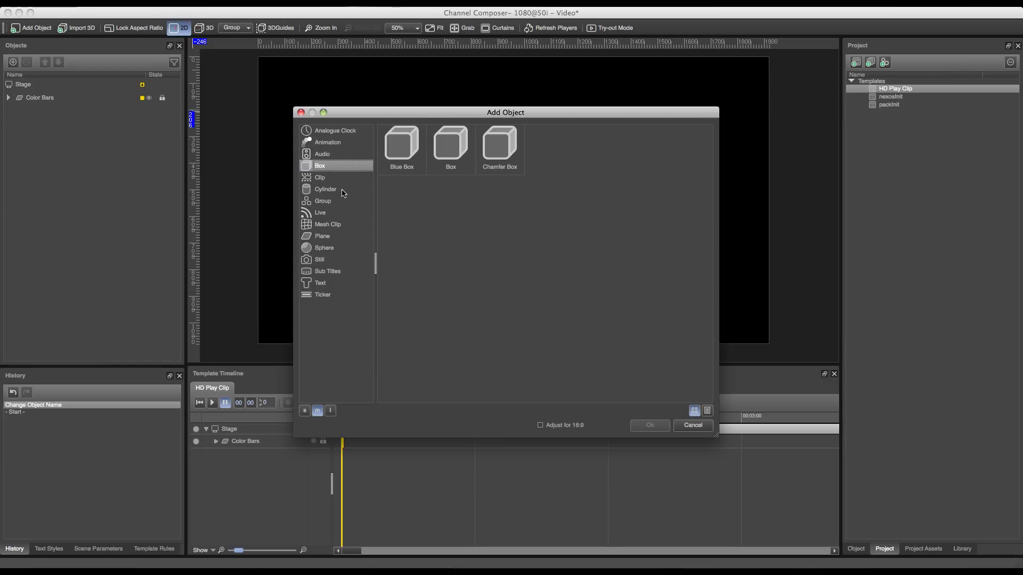
pyautogui.click(342, 191)
pyautogui.click(331, 239)
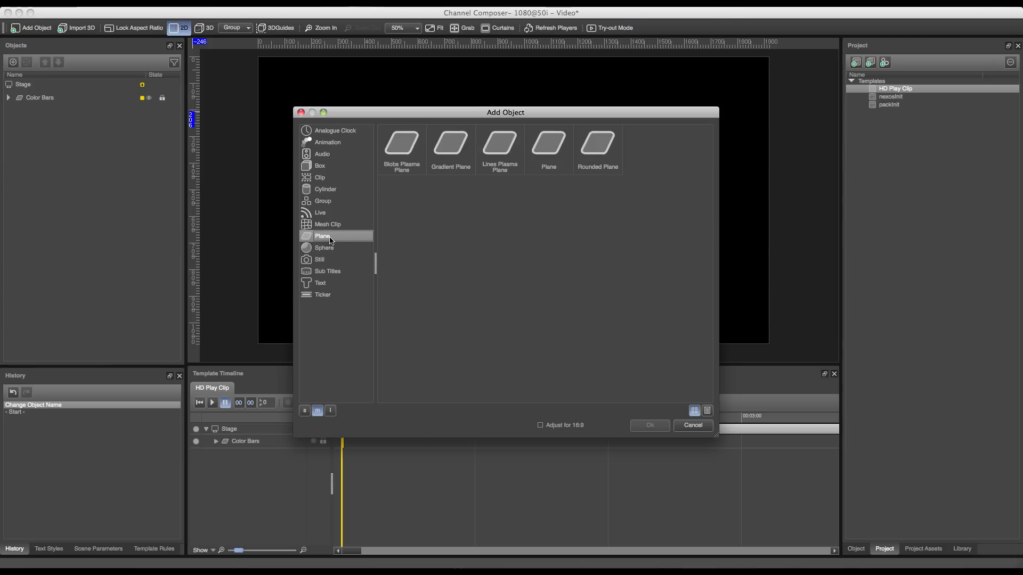
pyautogui.click(328, 179)
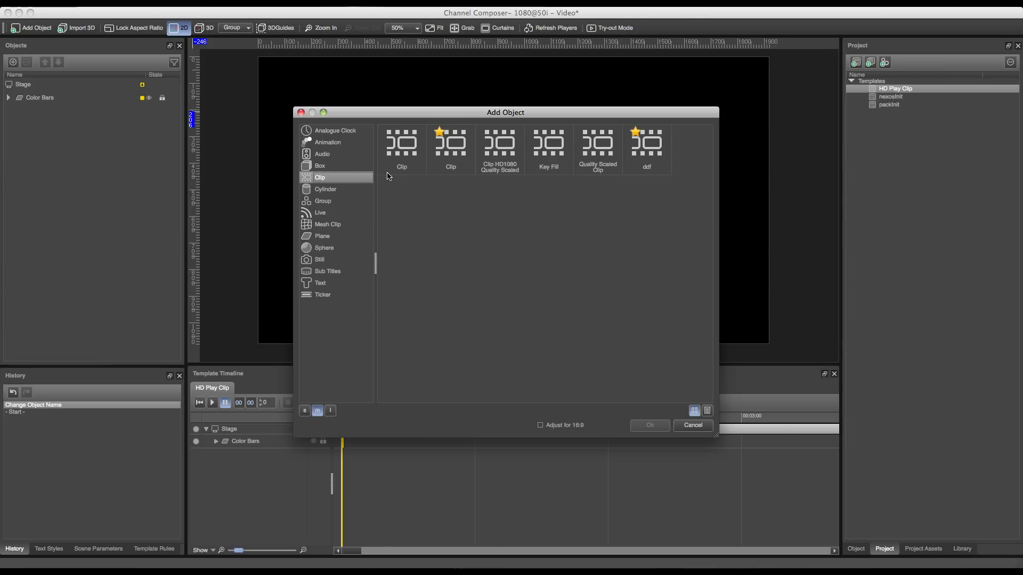
pyautogui.click(411, 166)
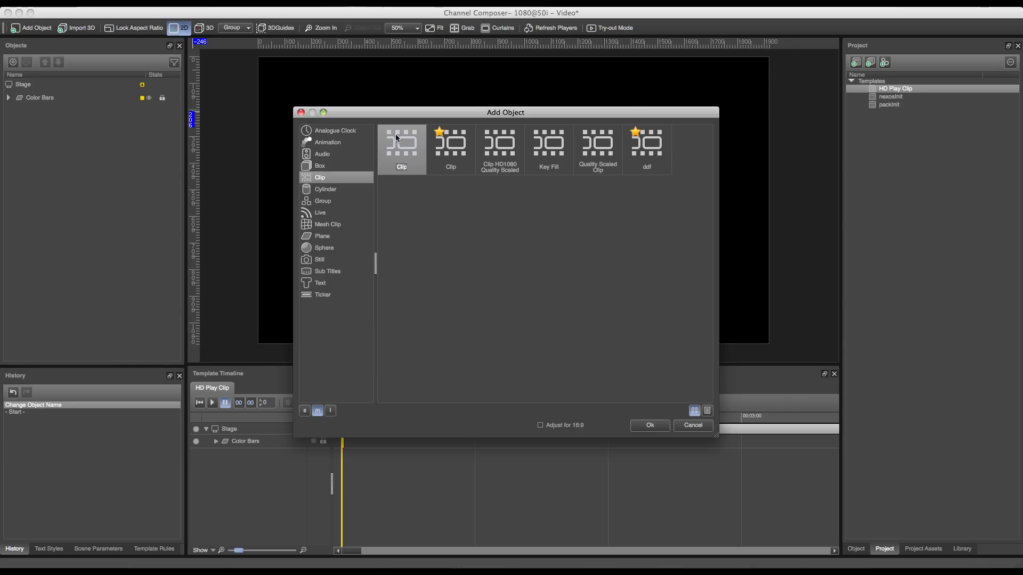
pyautogui.click(649, 431)
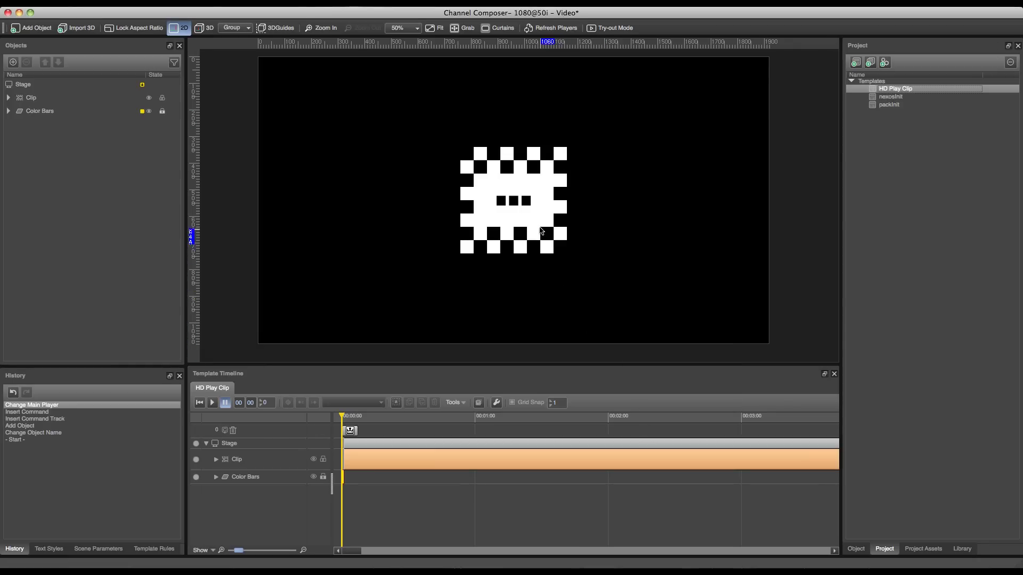
# Select the new Clip object on the stage.
pyautogui.click(536, 213)
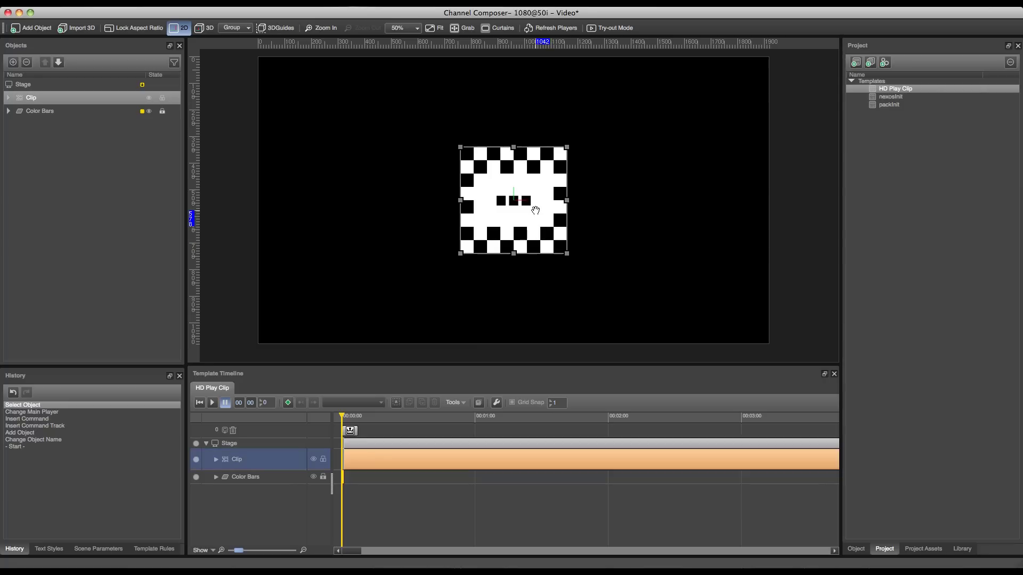
# Scale the clip to fit the screen, 480% X by 270% Y.
pyautogui.click(500, 181)
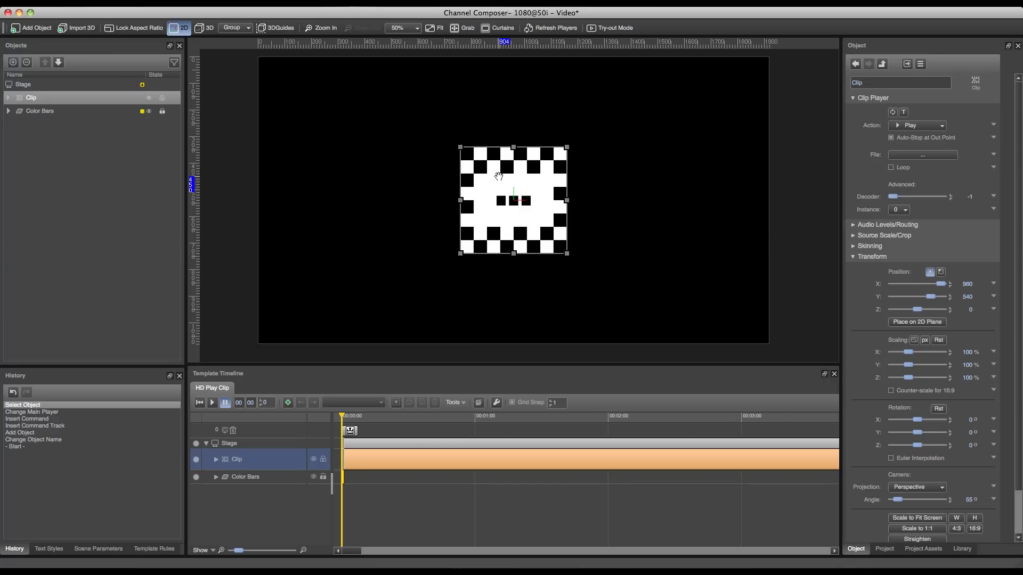
pyautogui.scroll(-2, 915, 216)
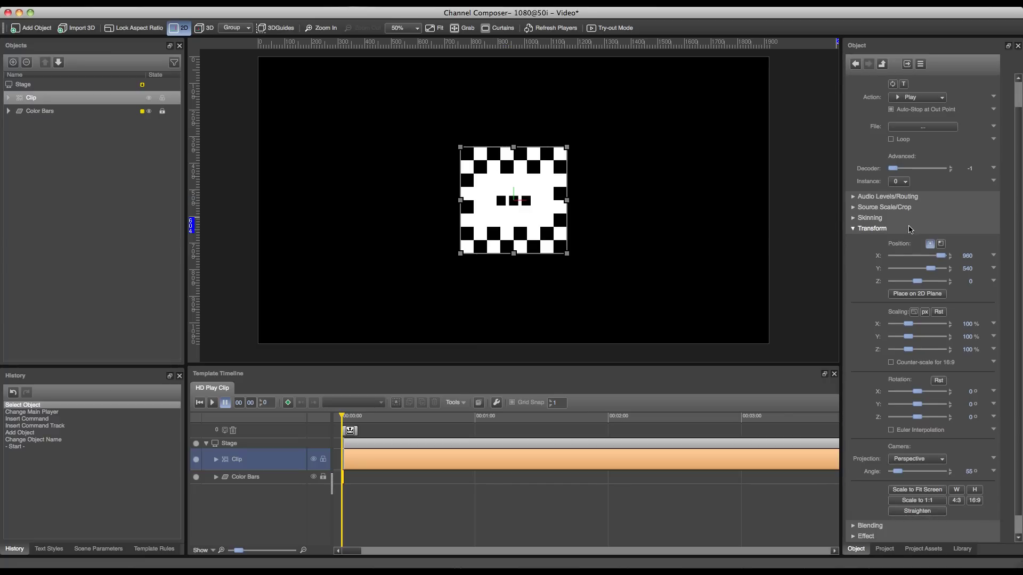
pyautogui.scroll(-2, 1017, 237)
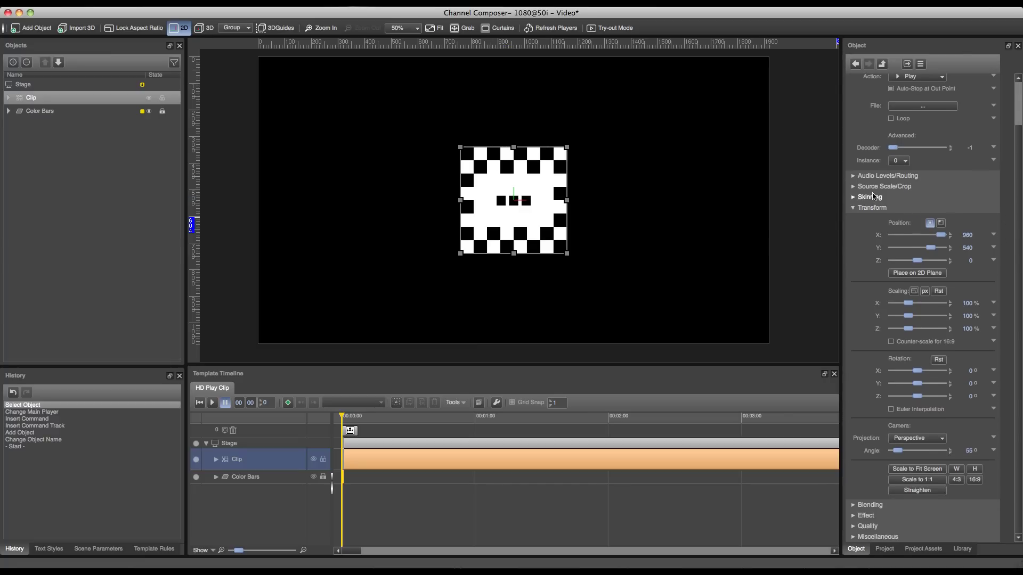
pyautogui.click(933, 471)
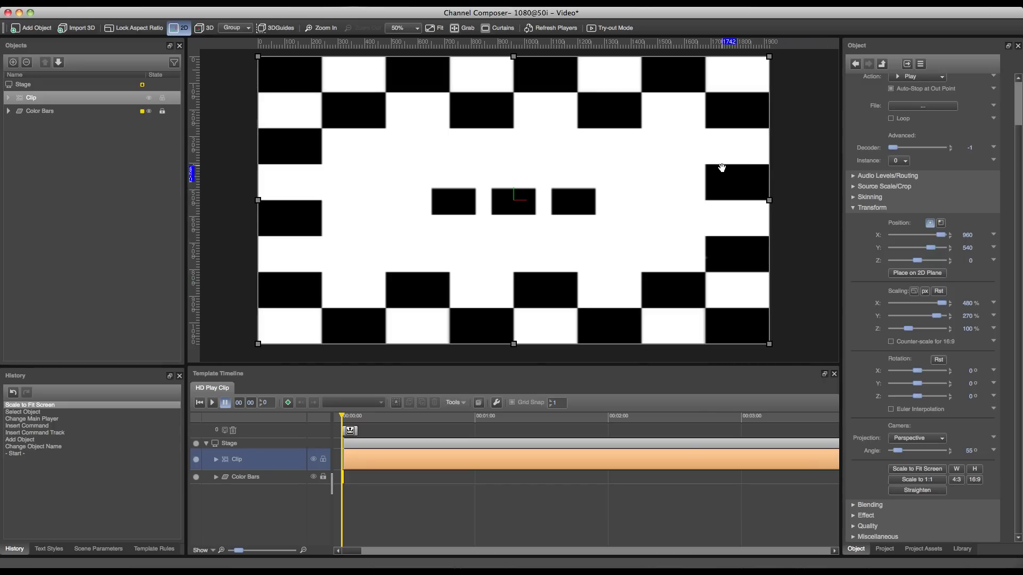
# Link the clip's File property to a new scene parameter named Clip.
pyautogui.scroll(2, 1016, 122)
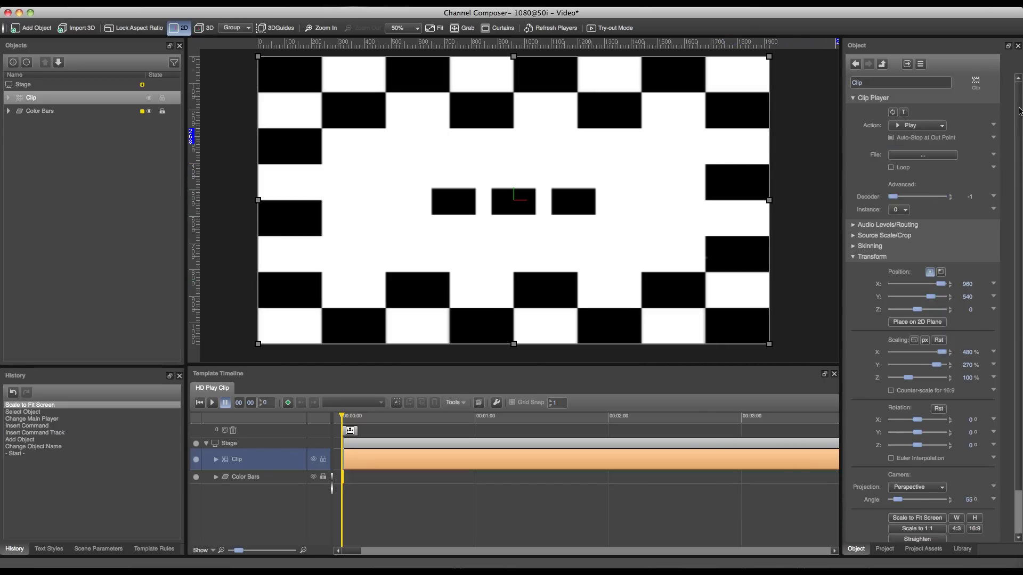
pyautogui.click(994, 155)
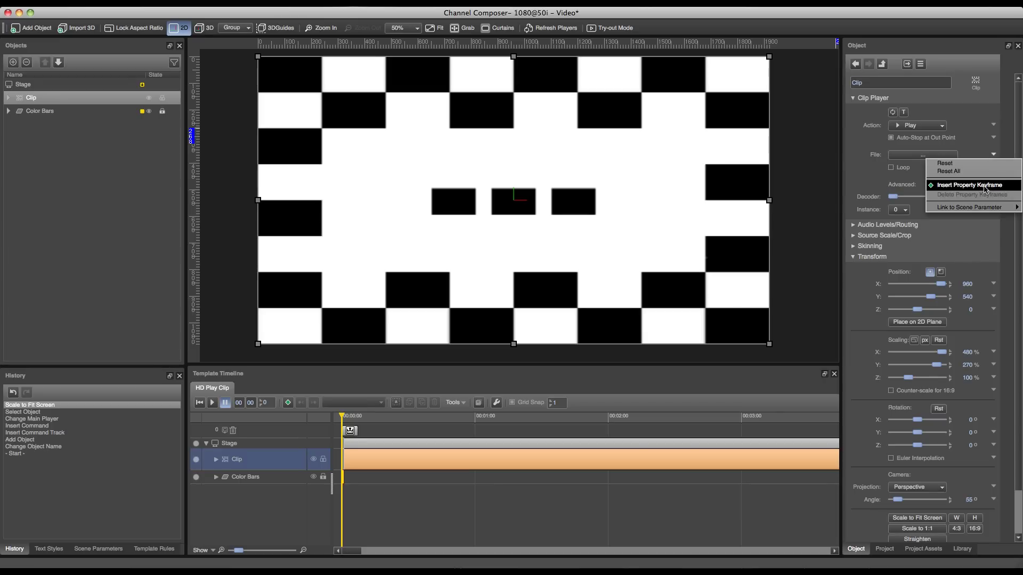
pyautogui.moveTo(980, 208)
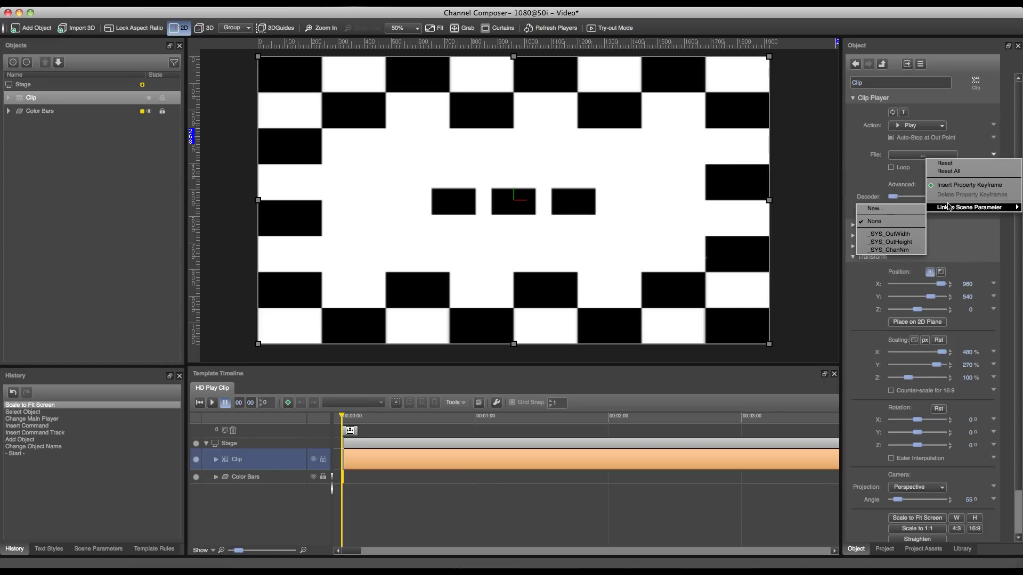
pyautogui.click(887, 209)
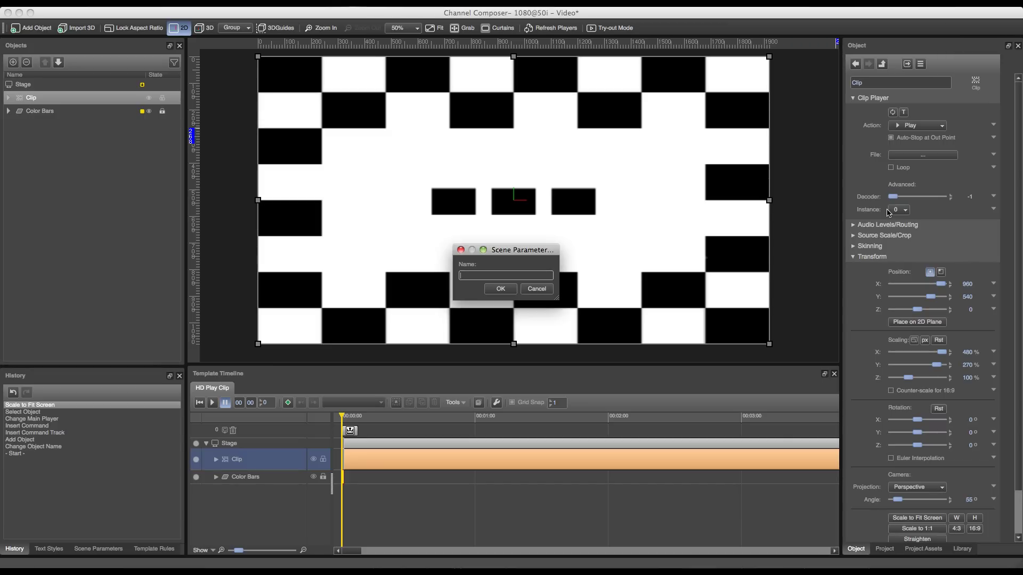
pyautogui.write('Clip')
pyautogui.click(494, 287)
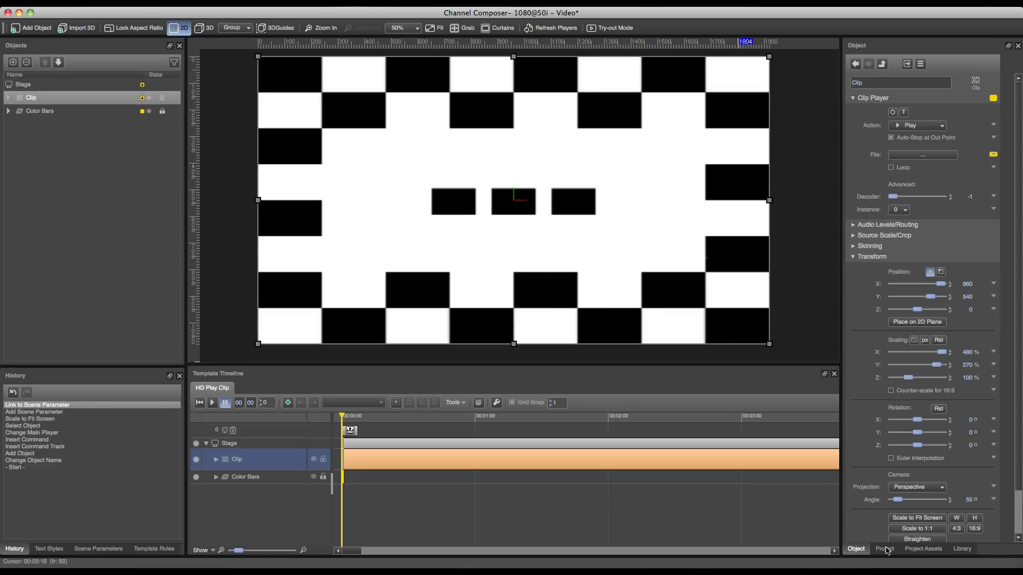
# Rename the new Format in the Project tab to 'CLP' and open it.
pyautogui.click(885, 550)
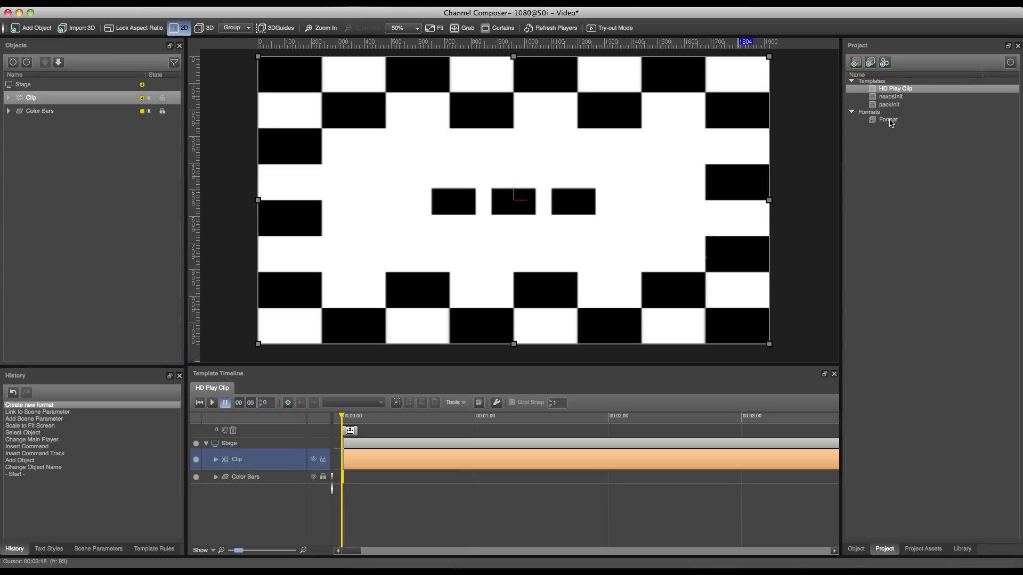
pyautogui.rightClick(891, 123)
pyautogui.click(909, 120)
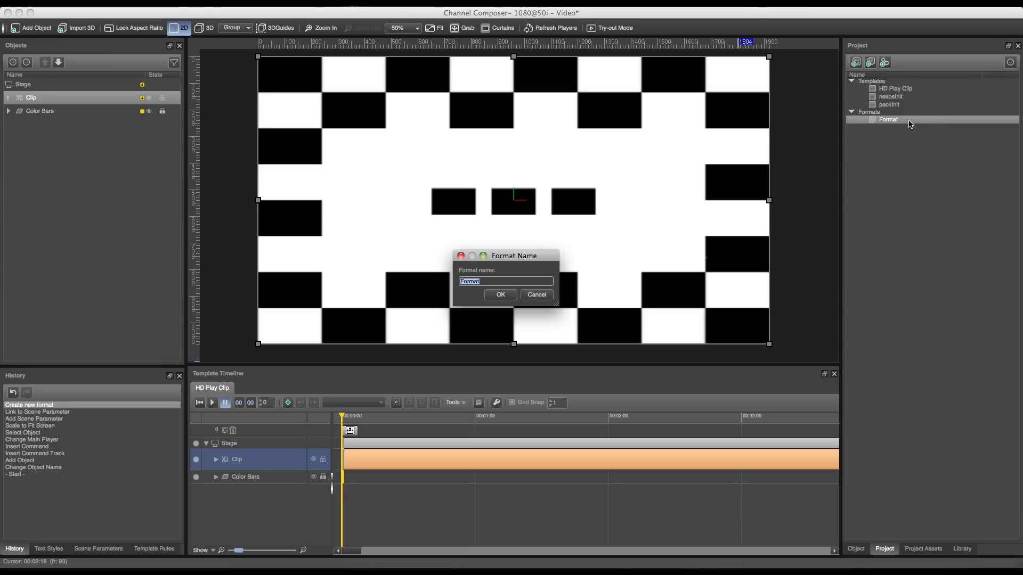
pyautogui.write('CLP')
pyautogui.press('Return')
pyautogui.doubleClick(910, 120)
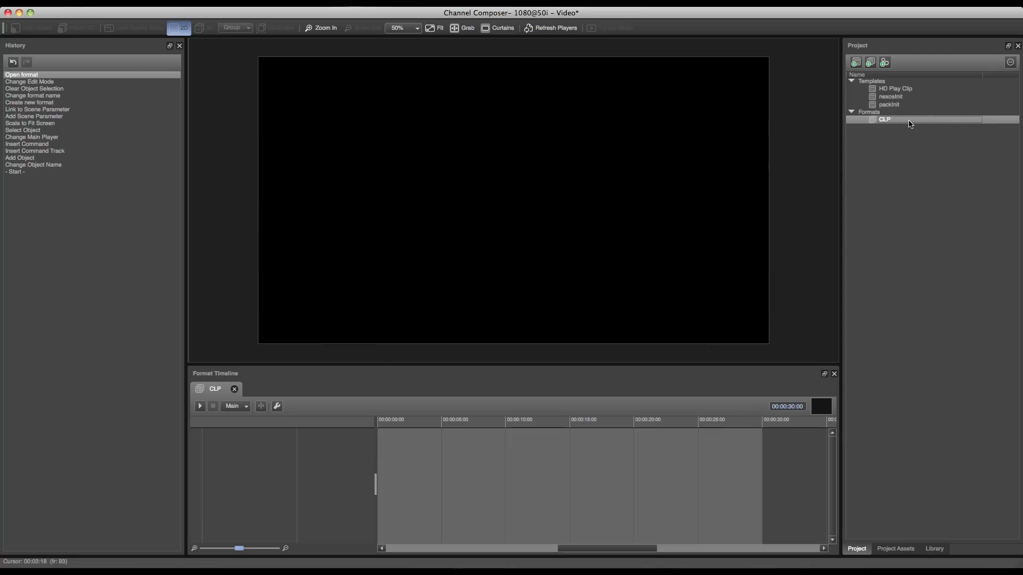
# Drag HD Play Clip into the CLP format timeline and expand its Clip parameter.
pyautogui.click(897, 92)
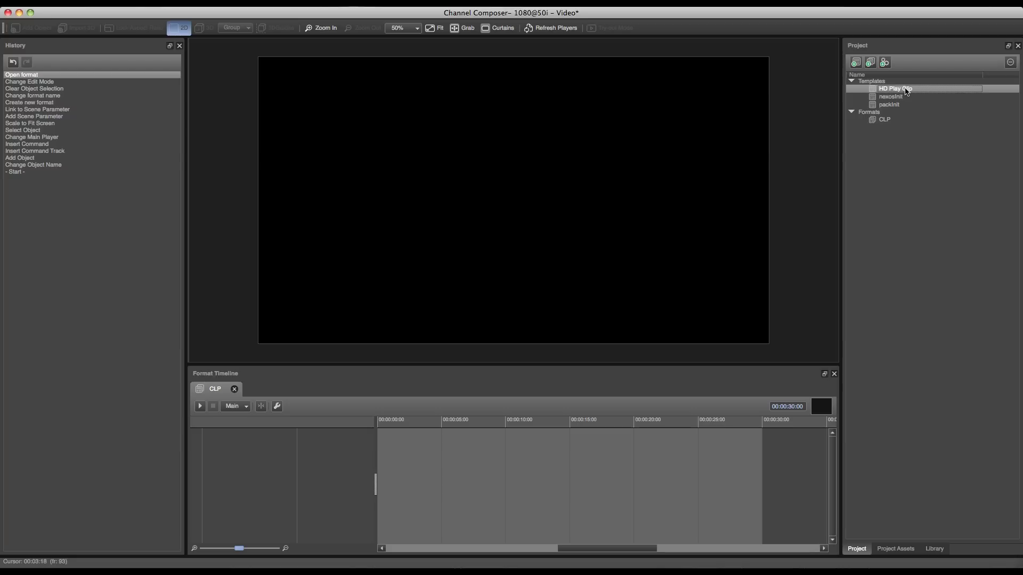
pyautogui.moveTo(904, 92); pyautogui.dragTo(258, 483)
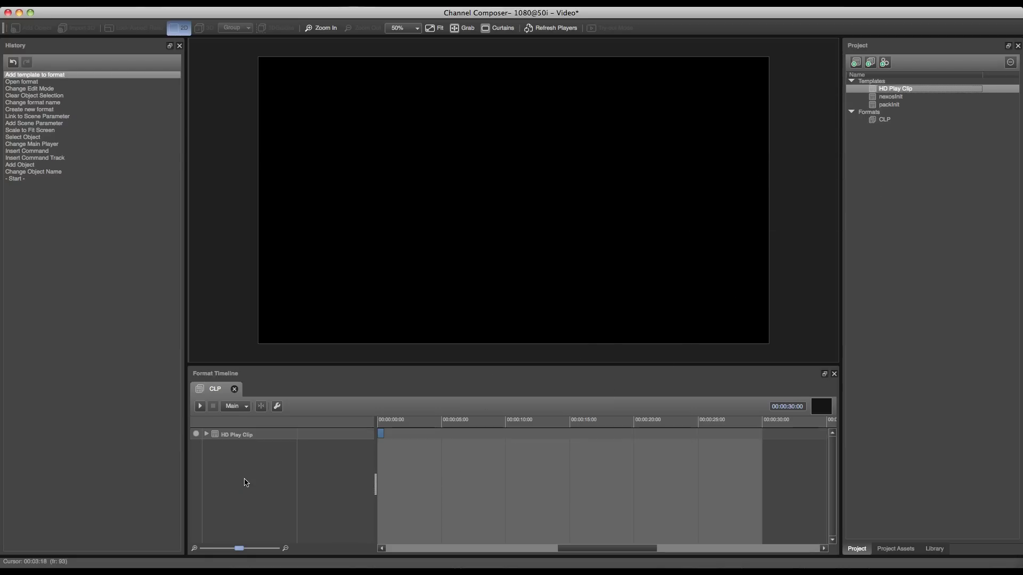
pyautogui.click(207, 435)
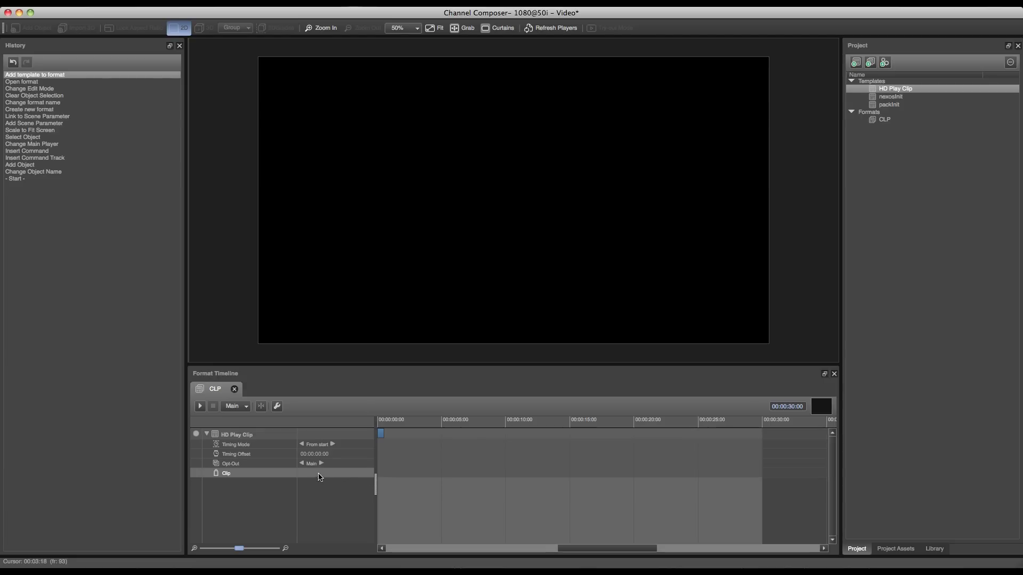
# Change the HD Play Clip template's Clip parameter type to Dynamic Reference.
pyautogui.rightClick(316, 475)
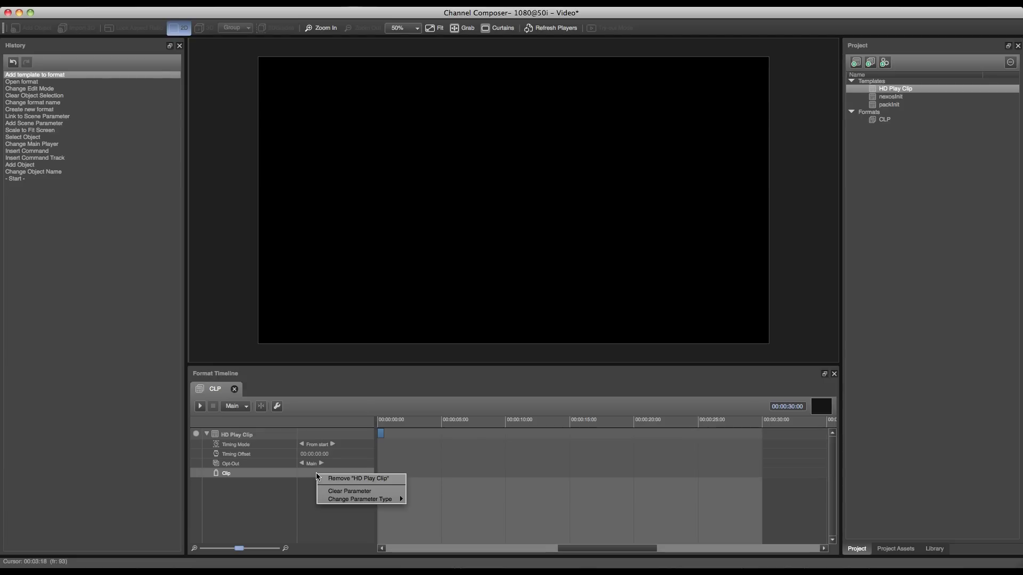
pyautogui.moveTo(363, 499)
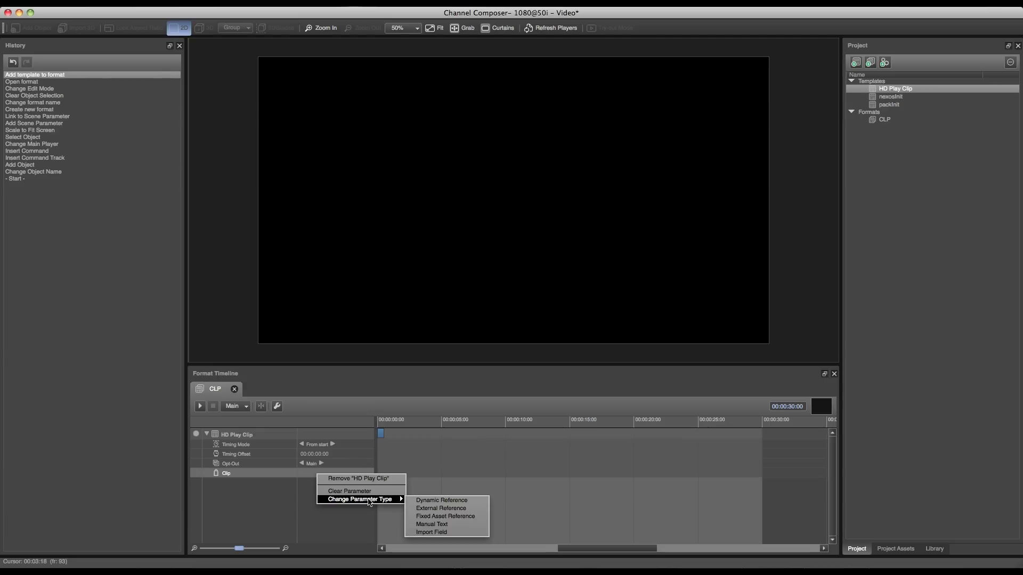
pyautogui.click(468, 502)
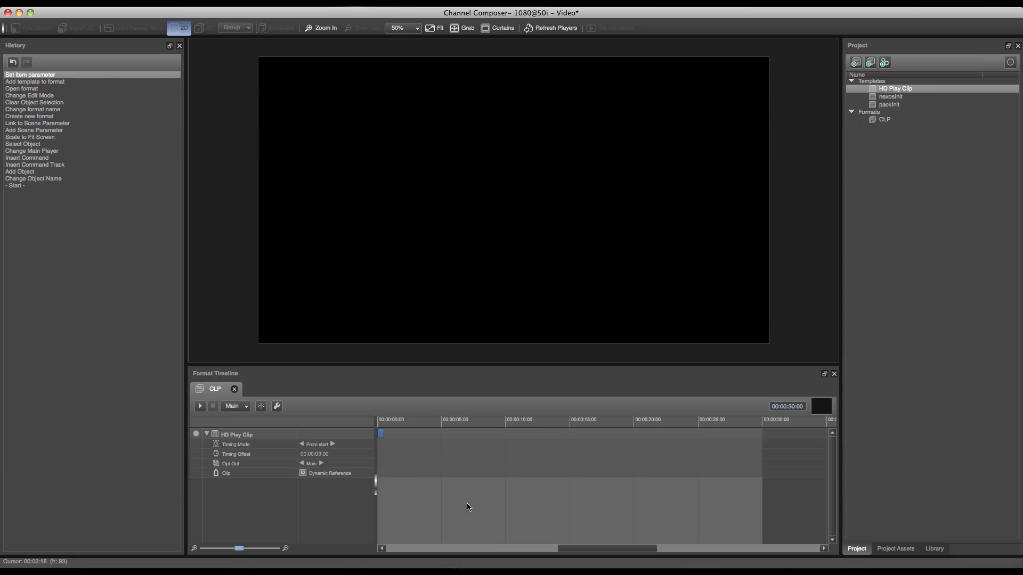